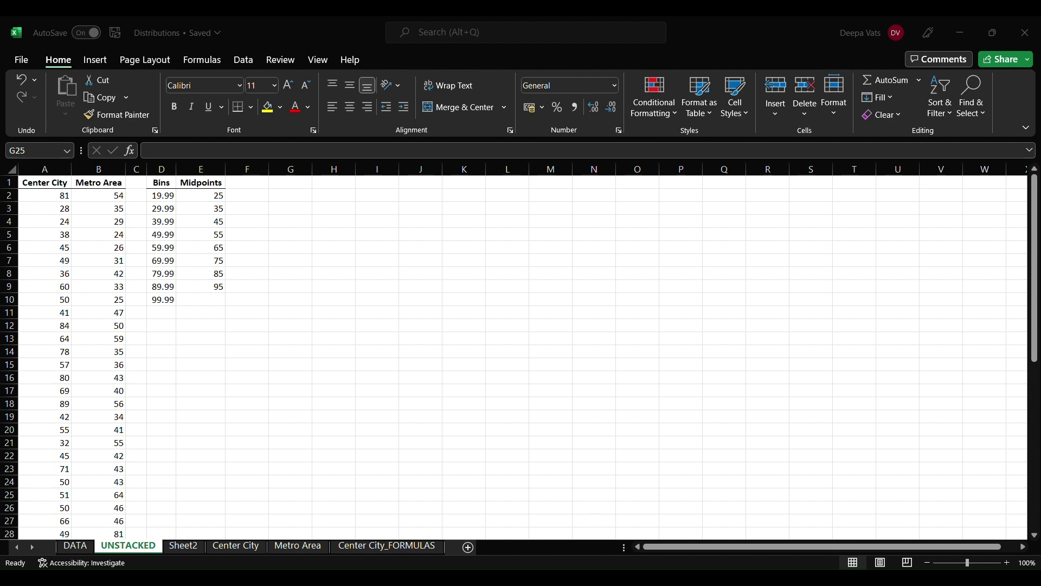
# Step: Review the Bins, Frequency and % column headers of the empty frequency table on Sheet2
pyautogui.click(679, 549)
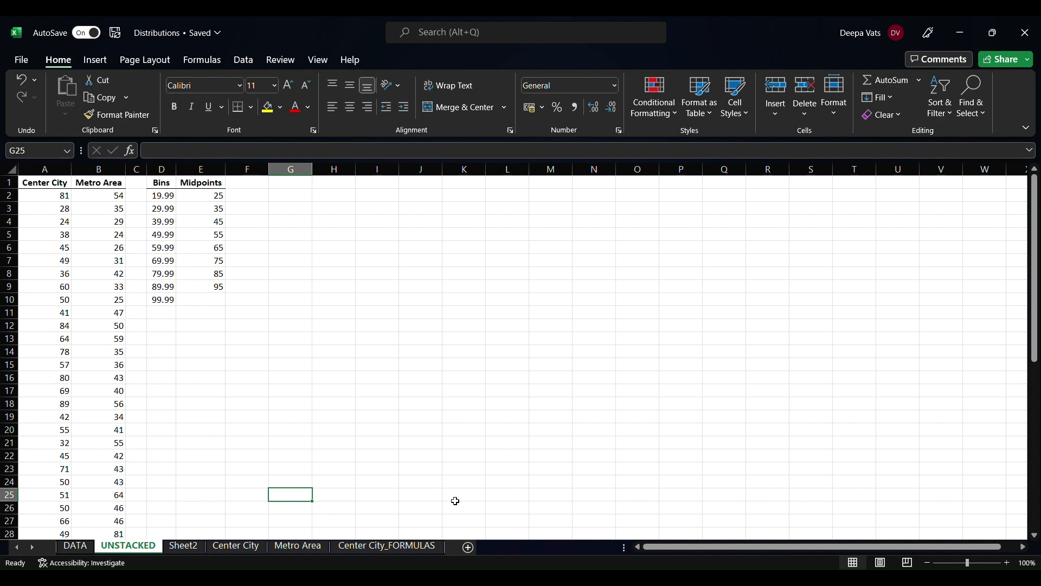
pyautogui.click(190, 548)
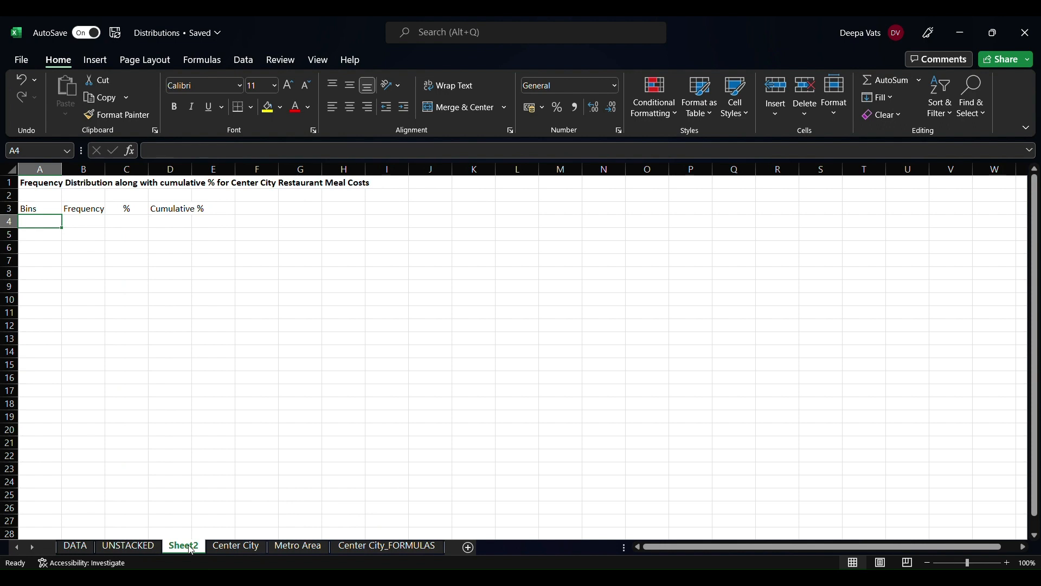
pyautogui.click(49, 199)
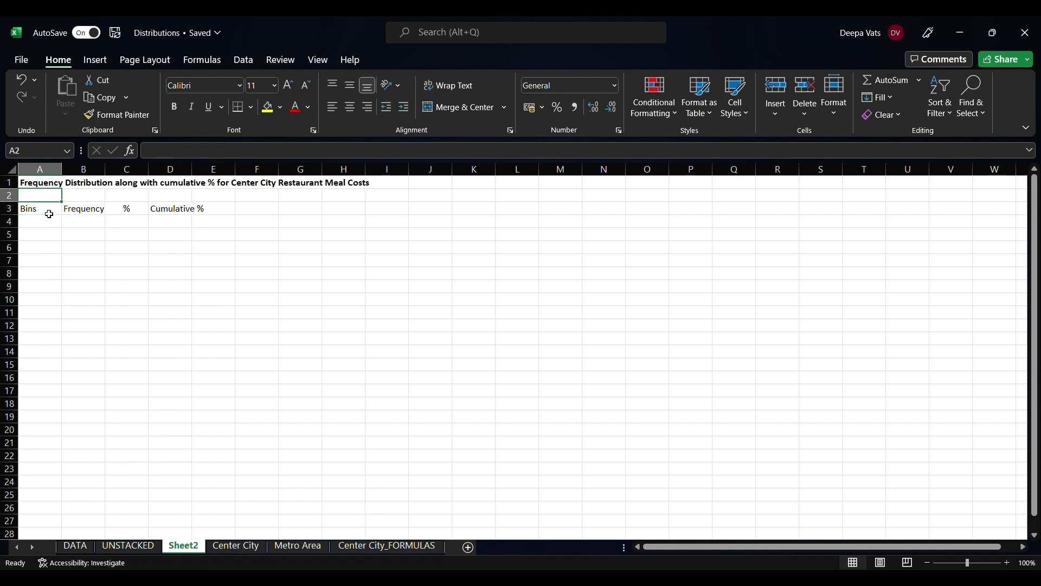
pyautogui.click(49, 214)
pyautogui.click(83, 212)
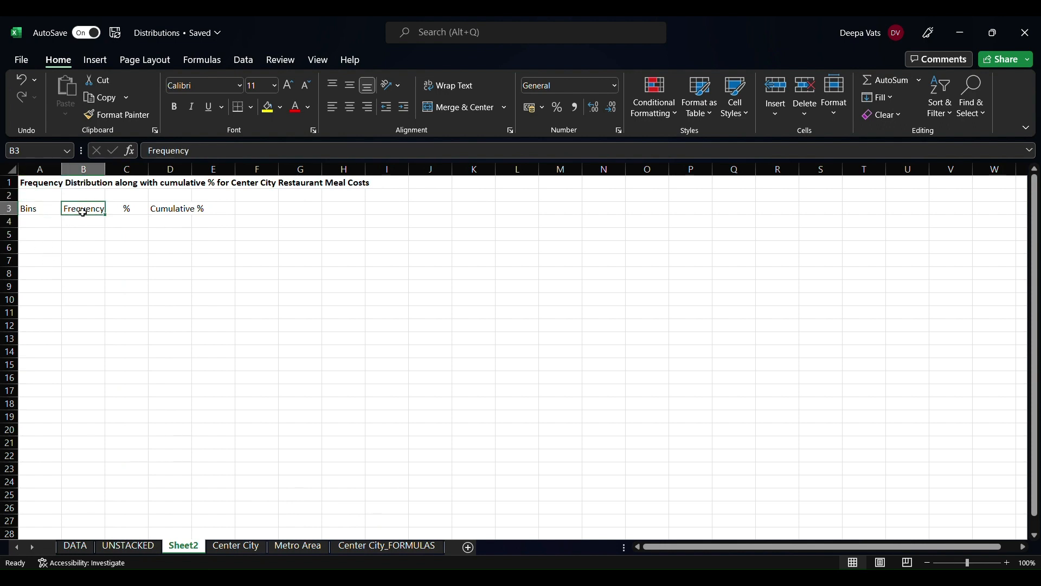
pyautogui.click(137, 211)
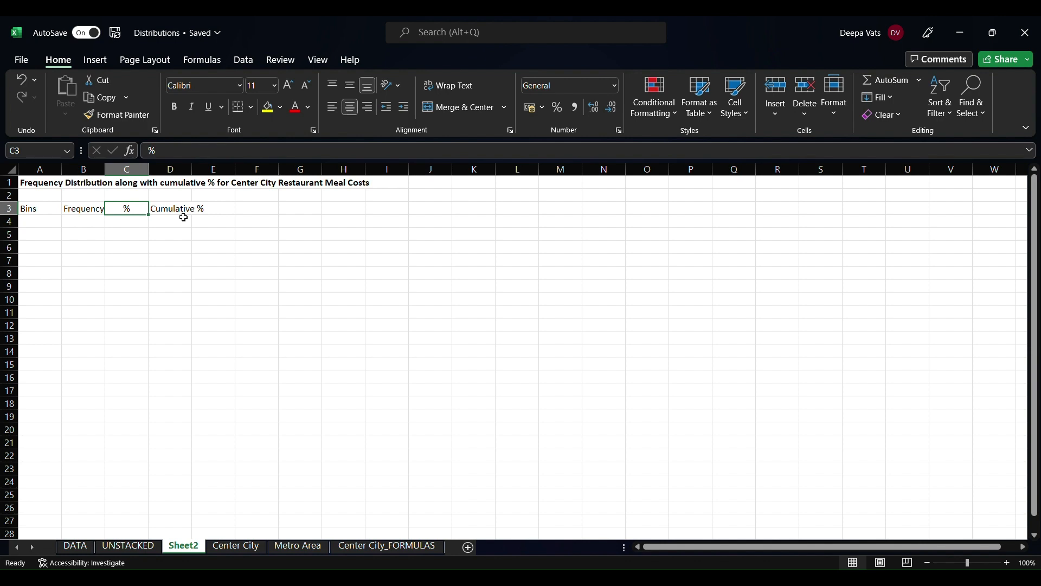
# Step: Copy the bin values 19.99 through 99.99 from the UNSTACKED sheet into Sheet2 cells A4:A12
pyautogui.click(52, 227)
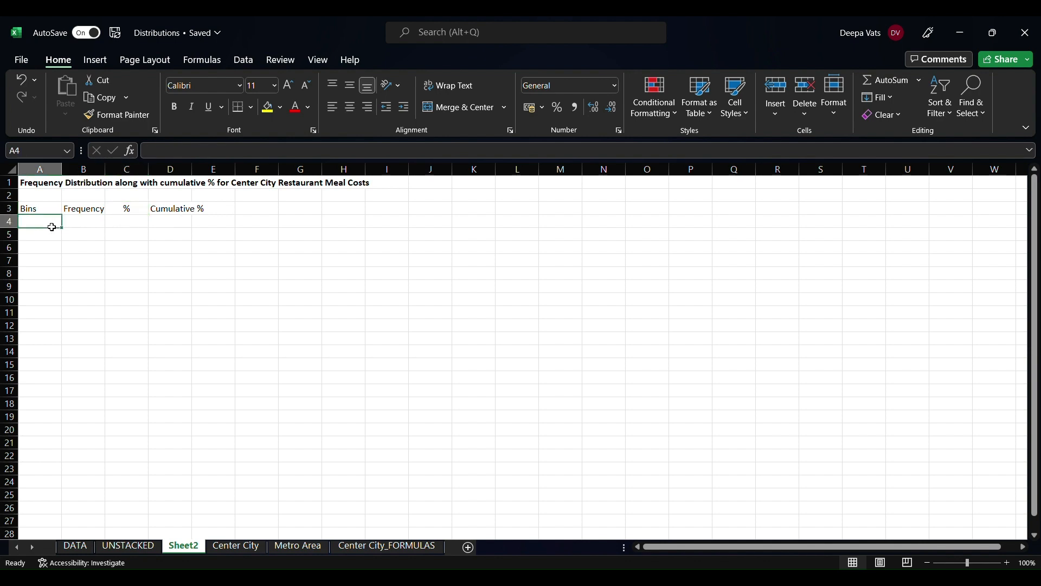
pyautogui.click(129, 546)
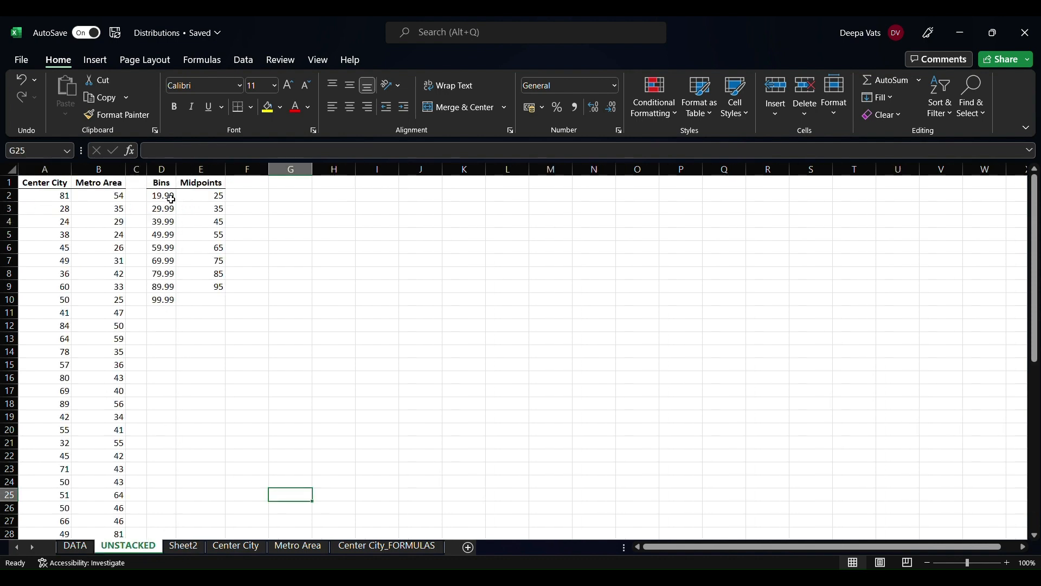
pyautogui.write('19.99 29.99 39.99 49.99 59.99 69.99 79.99 89.99 99.99')
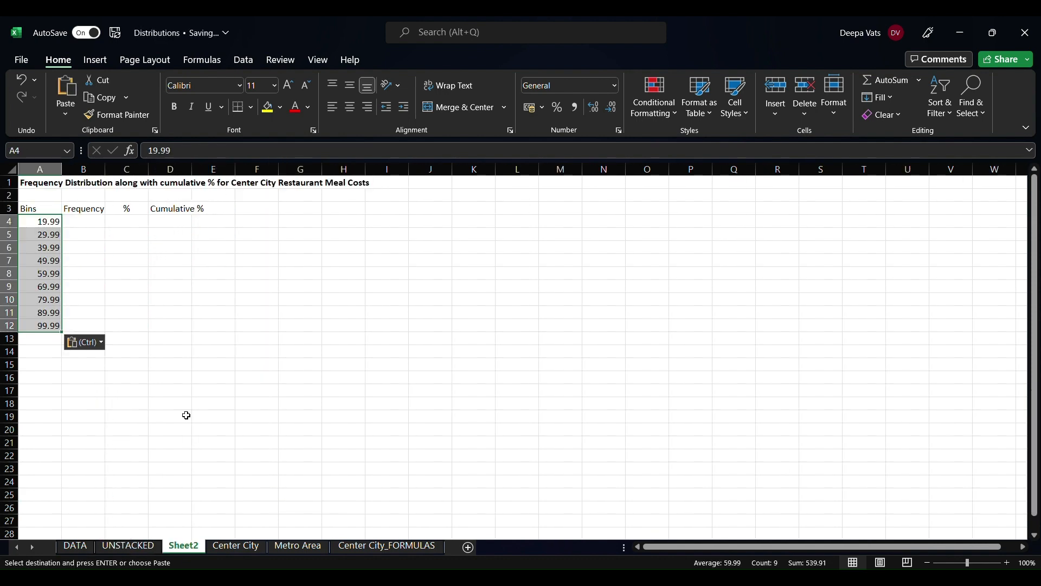
pyautogui.click(186, 416)
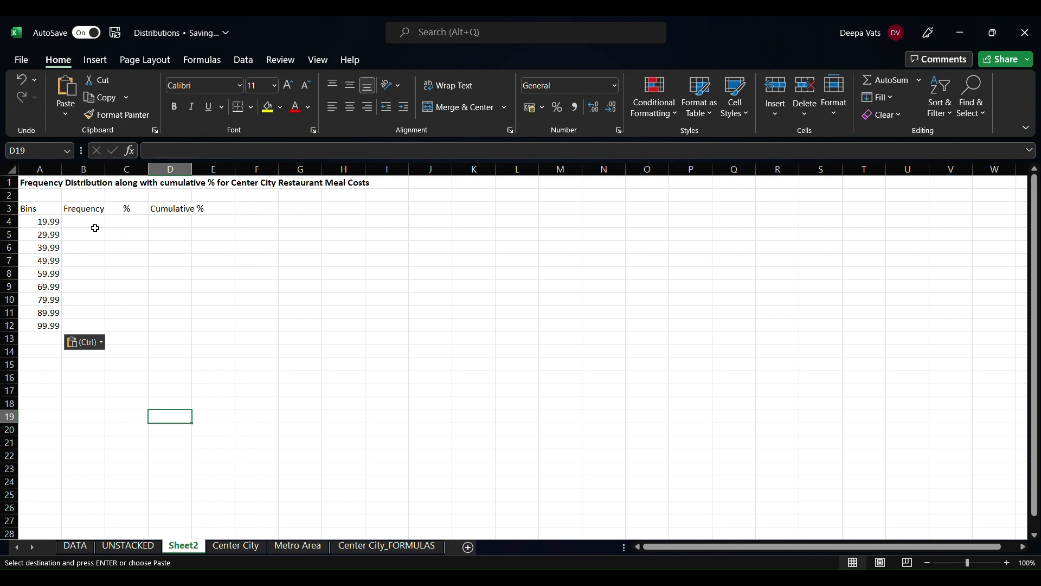
# Step: Fill B4:B13 with frequencies using the array formula =FREQUENCY(UNSTACKED!$A$1:$A$51,A$4:$A$13)
pyautogui.moveTo(92, 223); pyautogui.dragTo(76, 345)
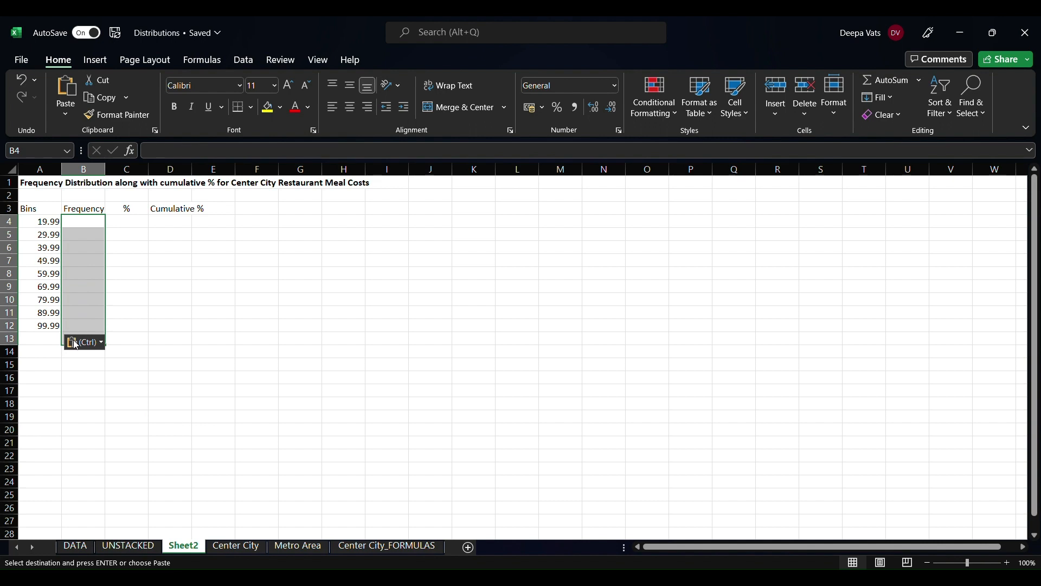
pyautogui.write('=freq')
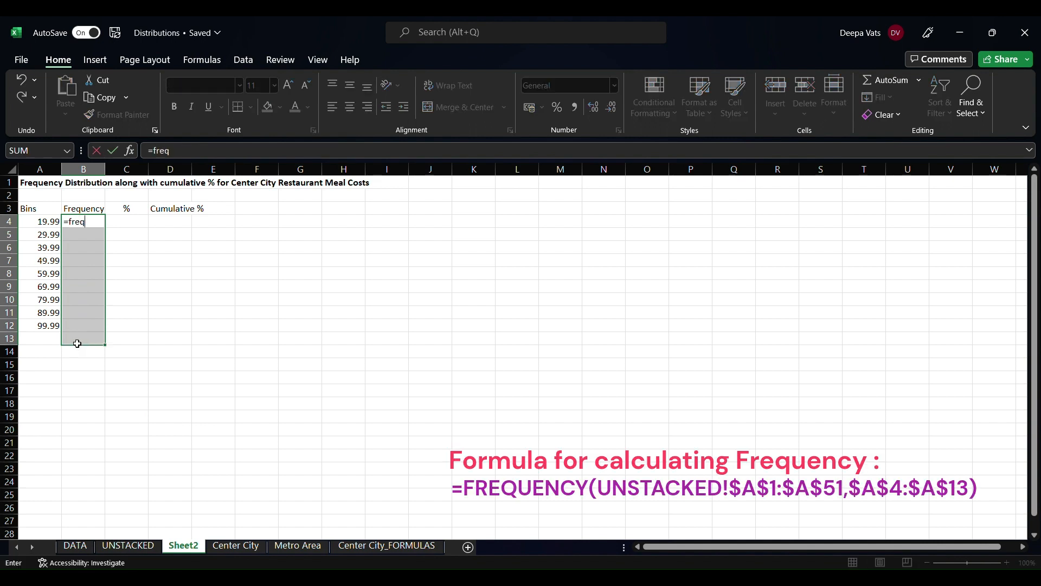
pyautogui.write('uency(unstav')
pyautogui.press('BackSpace')
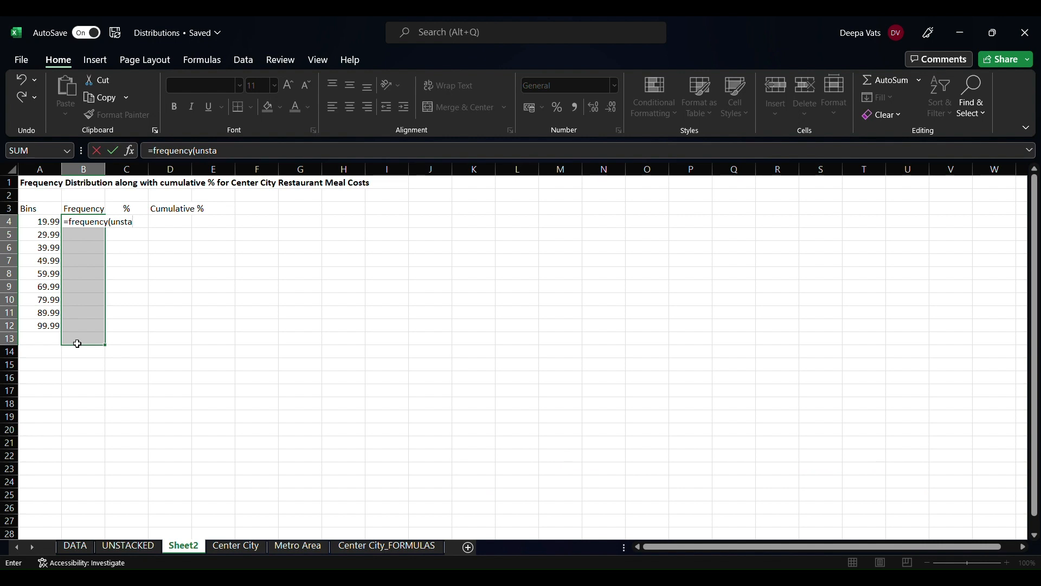
pyautogui.write('cked!$a$1:$a$51,')
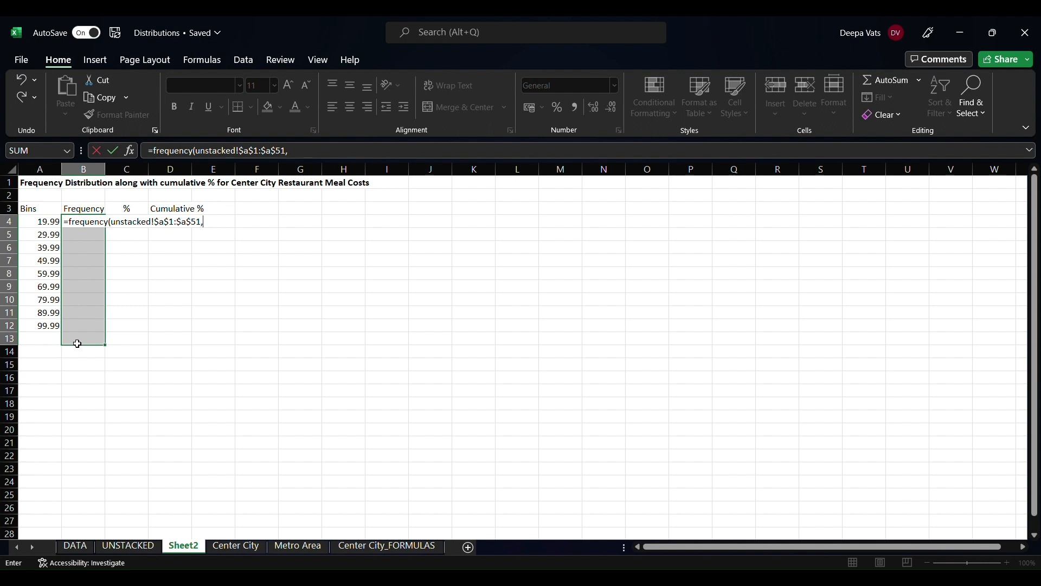
pyautogui.write('a$4:$a$13)')
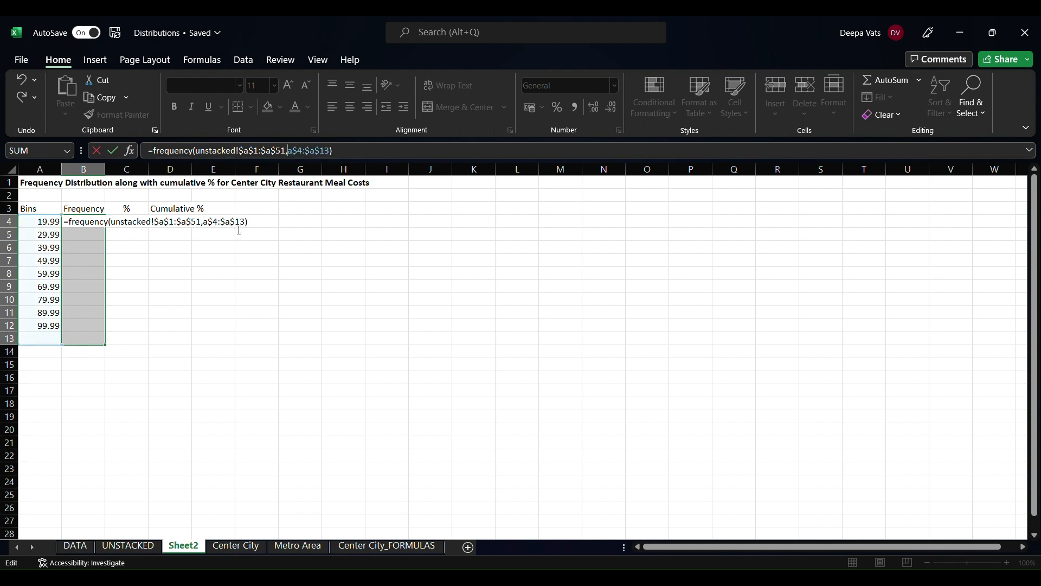
pyautogui.click(238, 225)
pyautogui.press('Return')
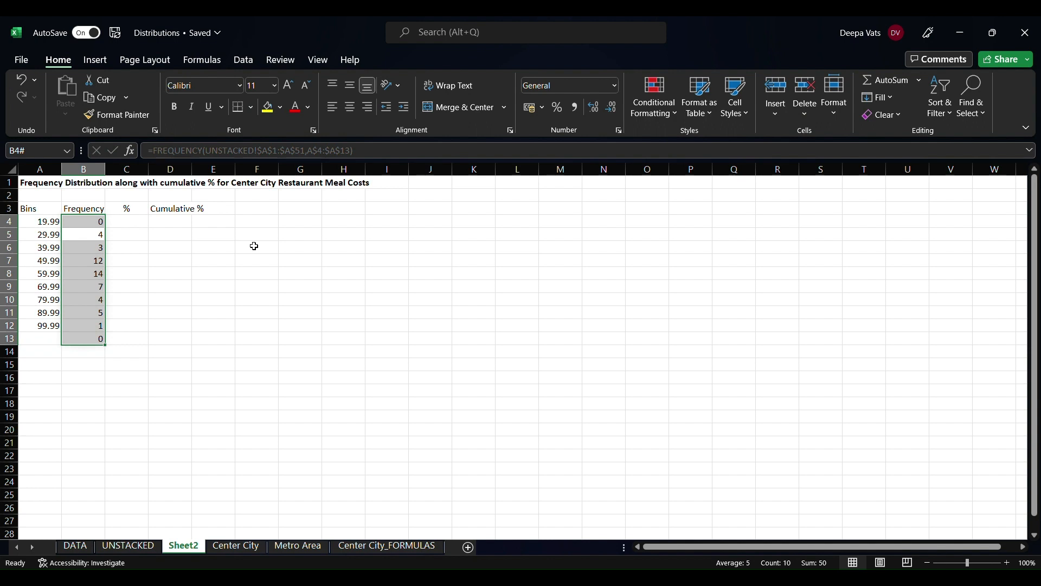
# Step: Enter =B4/SUM($B$4:$B$13) in C4 and fill the formula down to C13
pyautogui.click(134, 223)
pyautogui.write('=b')
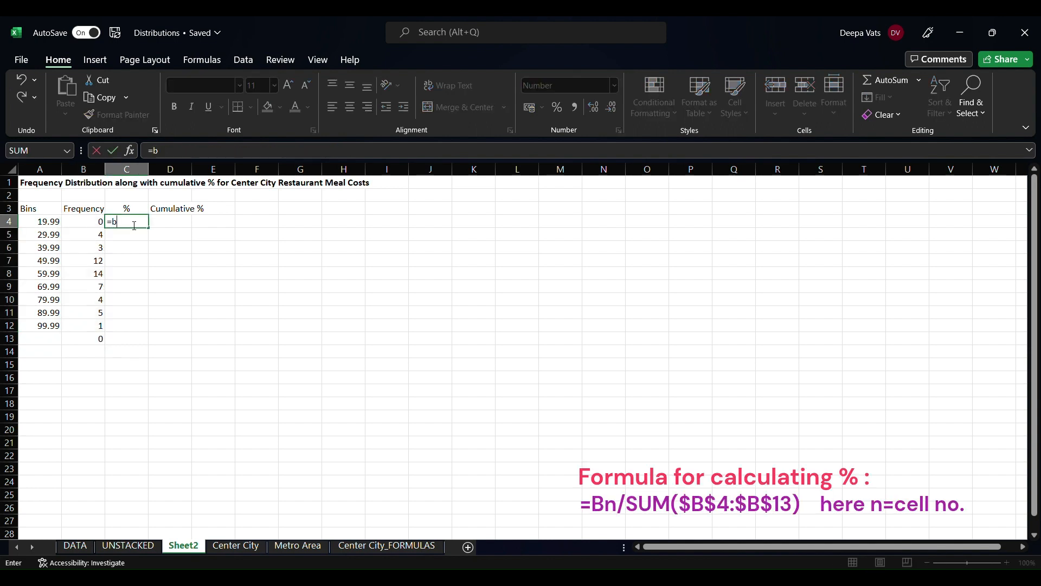
pyautogui.write('4/sum(')
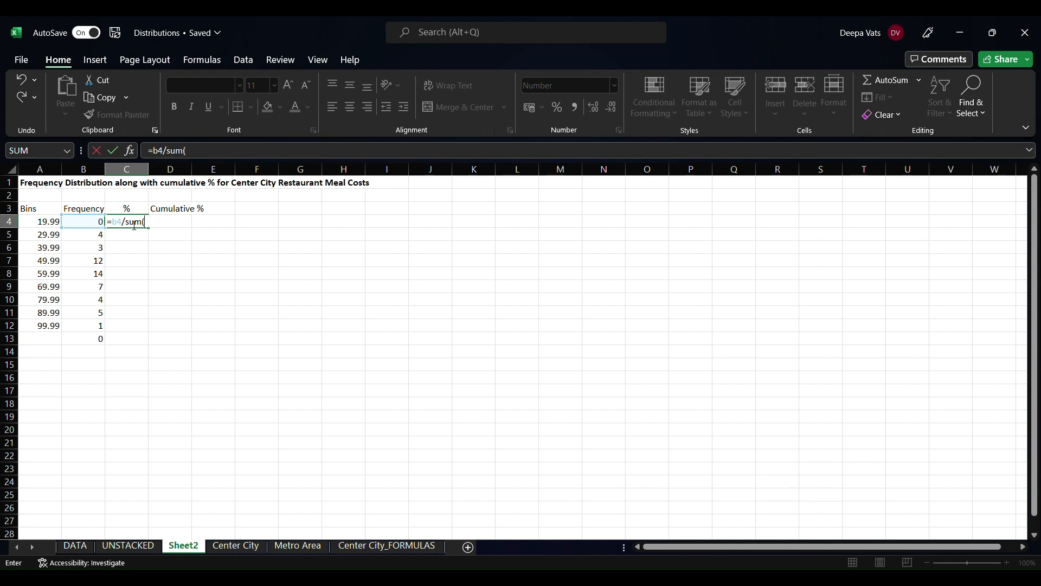
pyautogui.write('$b$4:$b$13)')
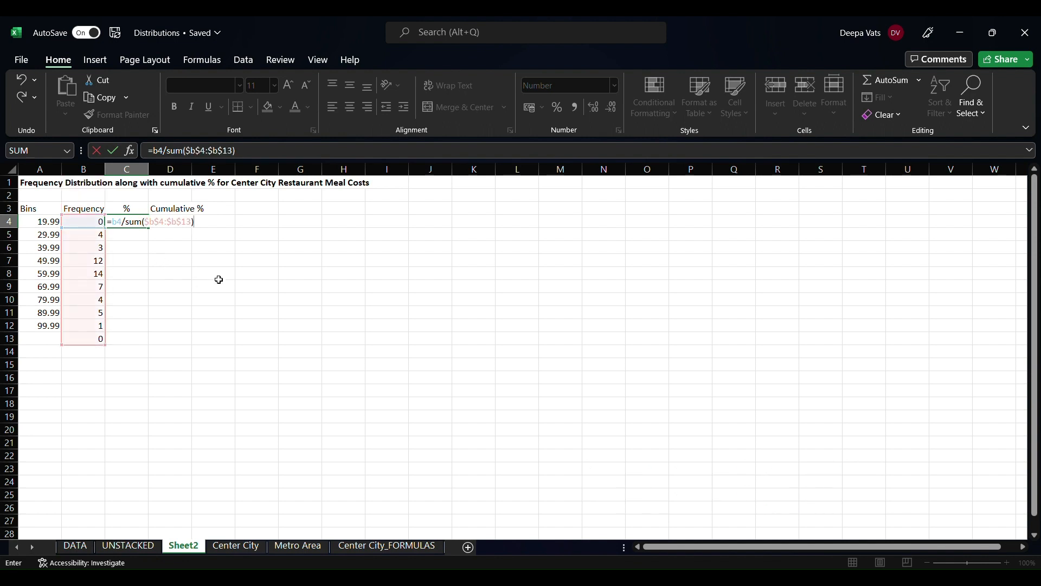
pyautogui.press('Return')
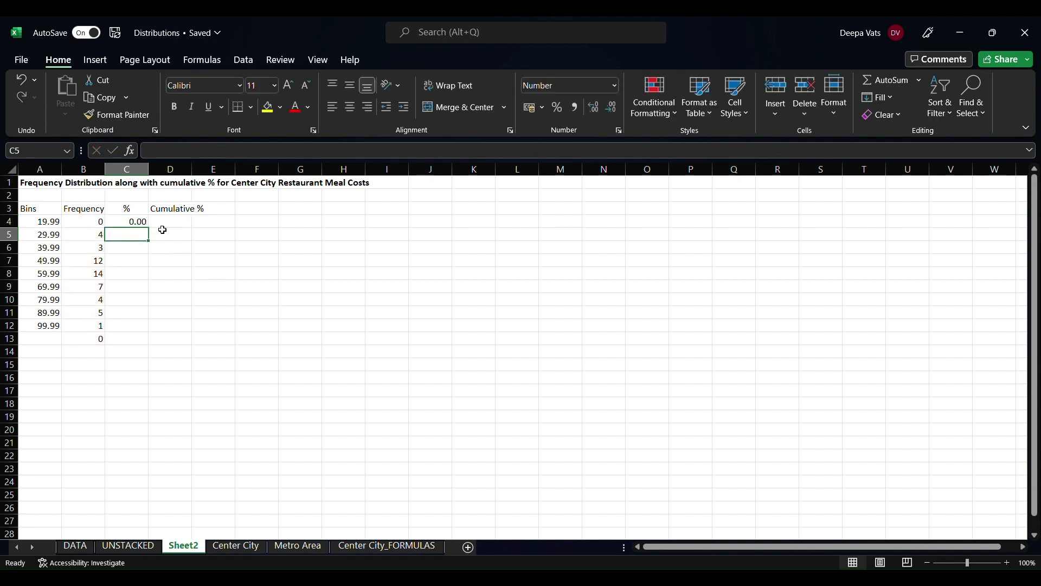
pyautogui.click(143, 225)
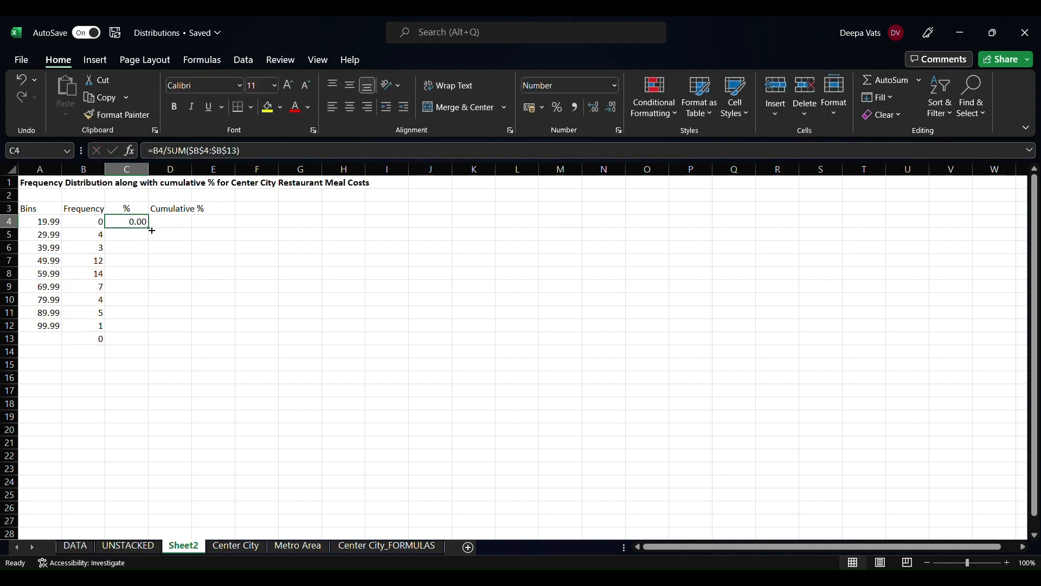
pyautogui.moveTo(151, 230); pyautogui.dragTo(148, 343)
pyautogui.click(143, 367)
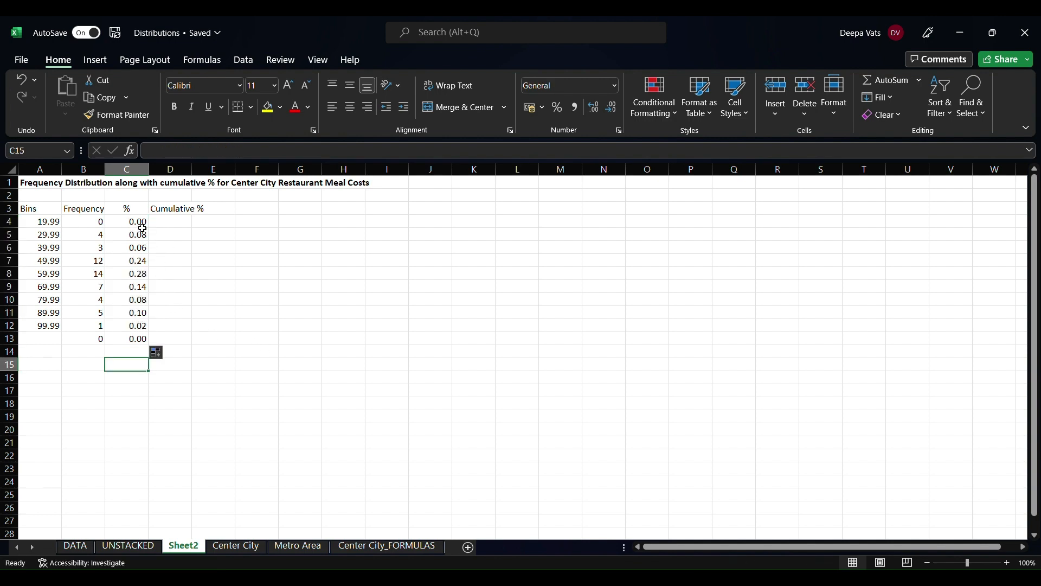
# Step: Format the % values in C4:C13 as Percentage with 2 decimal places
pyautogui.click(141, 225)
pyautogui.hotkey('ctrl', 'shift', 'Down')
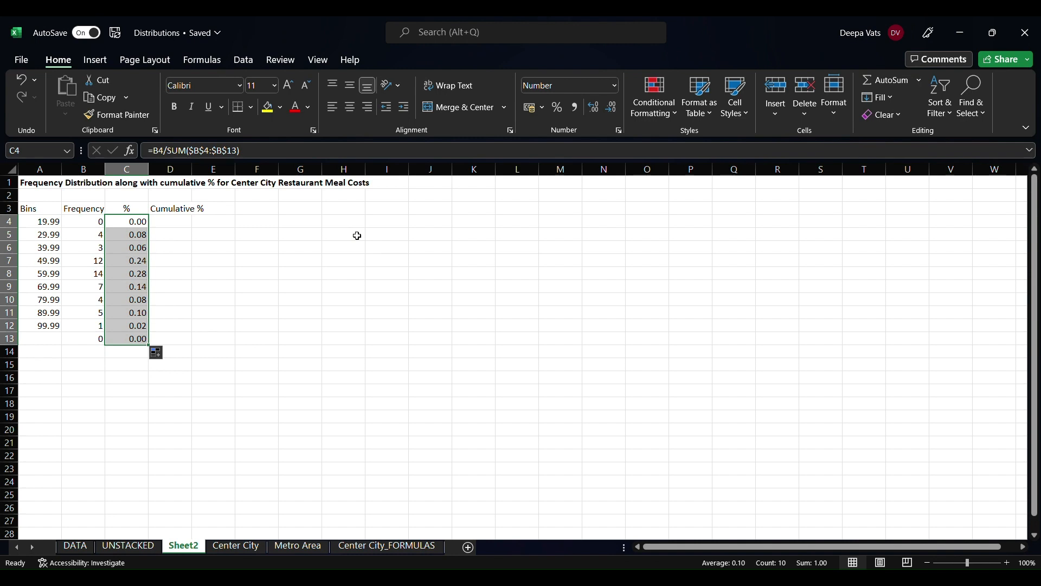
pyautogui.rightClick(142, 333)
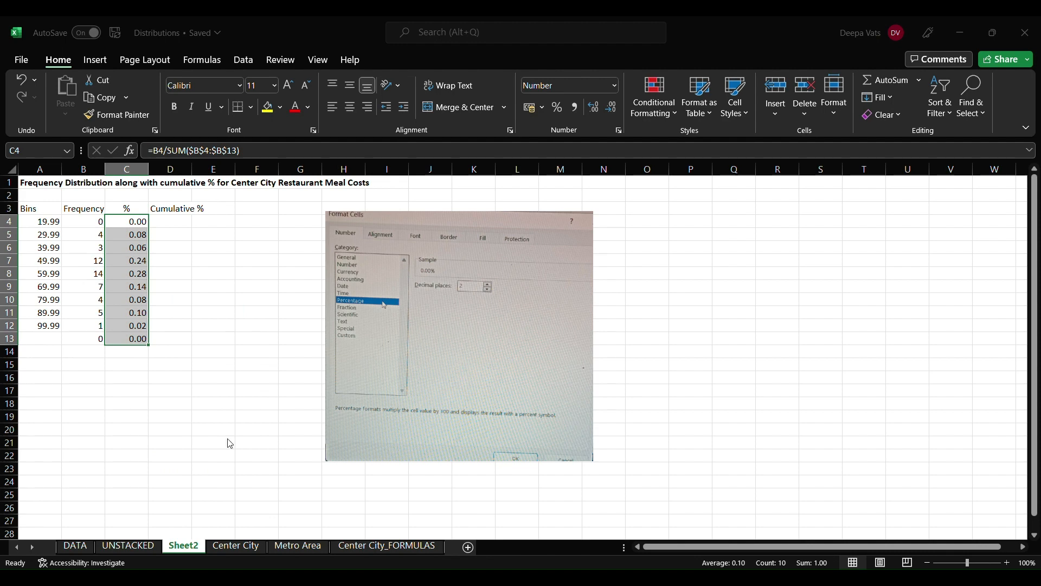
pyautogui.press('Return')
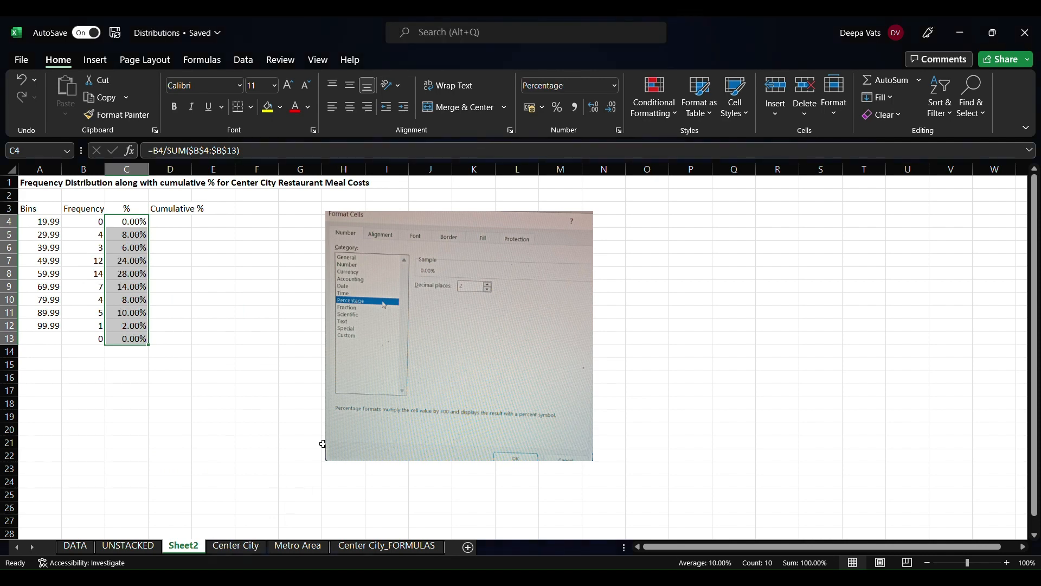
pyautogui.click(241, 319)
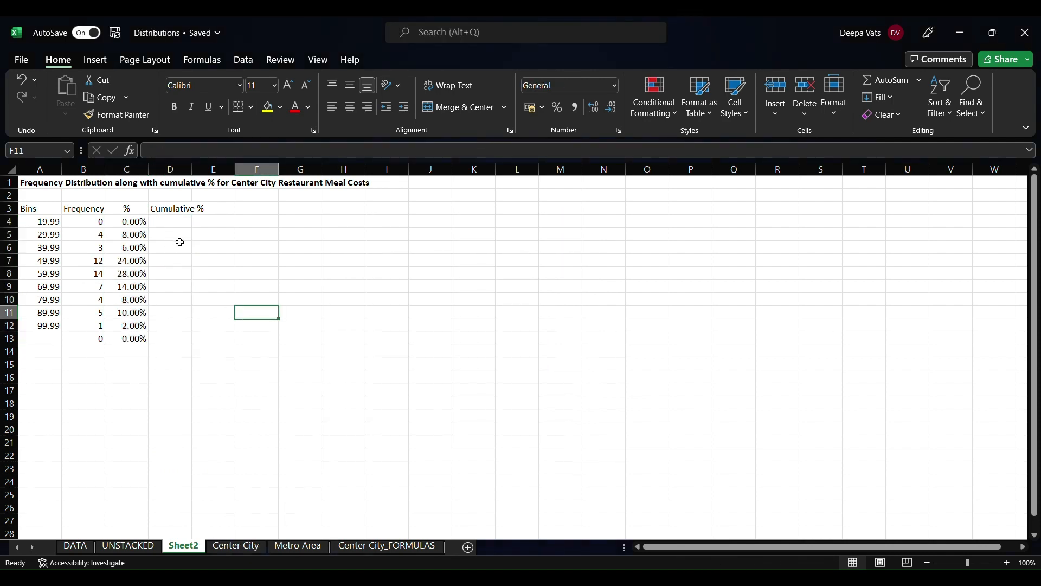
# Step: Start the Cumulative % column with =C4 in D4 and the running total =C5+D4 in D5
pyautogui.click(174, 225)
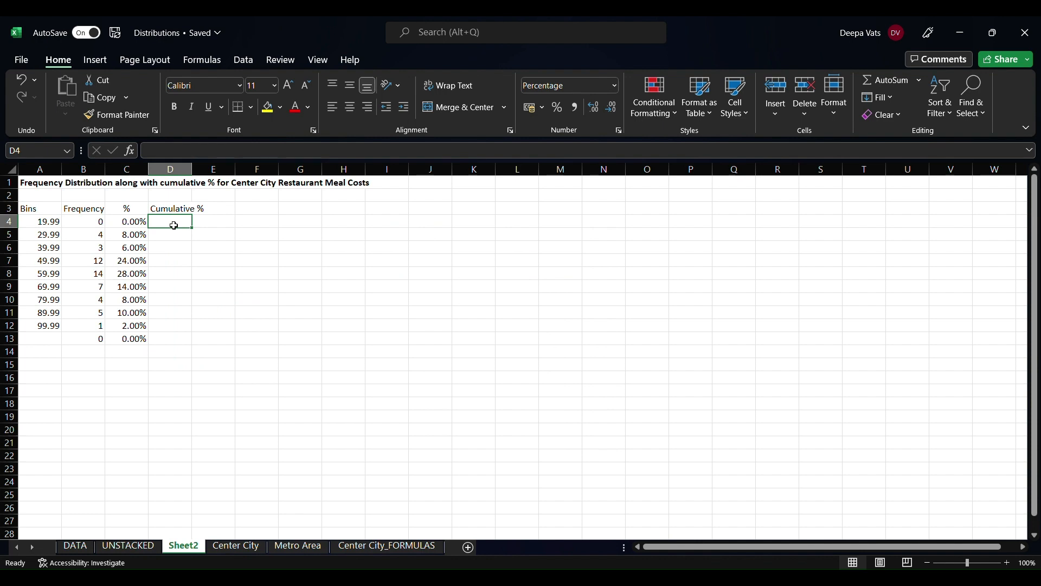
pyautogui.write('=')
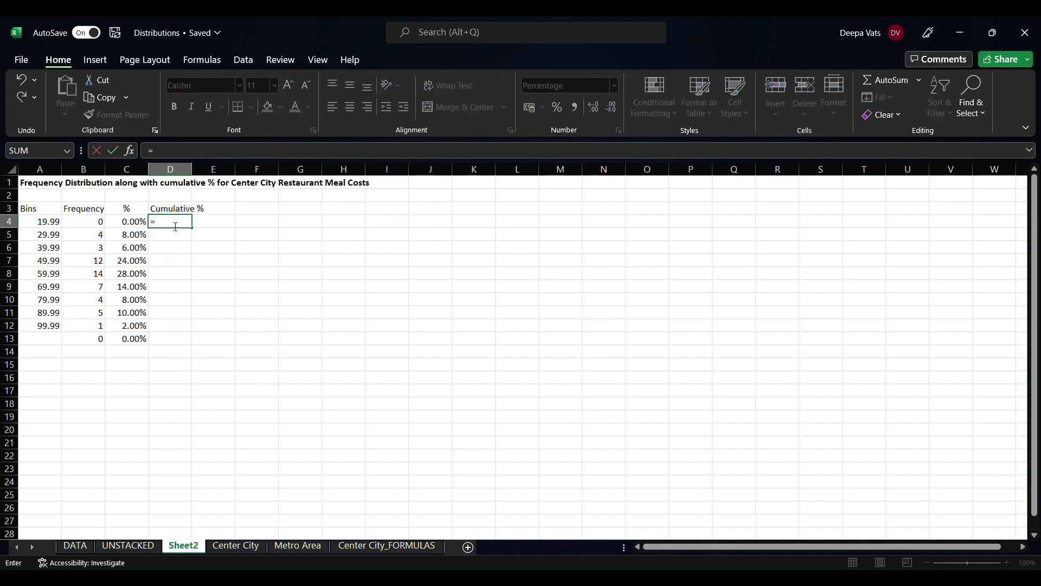
pyautogui.press('Left')
pyautogui.press('Return')
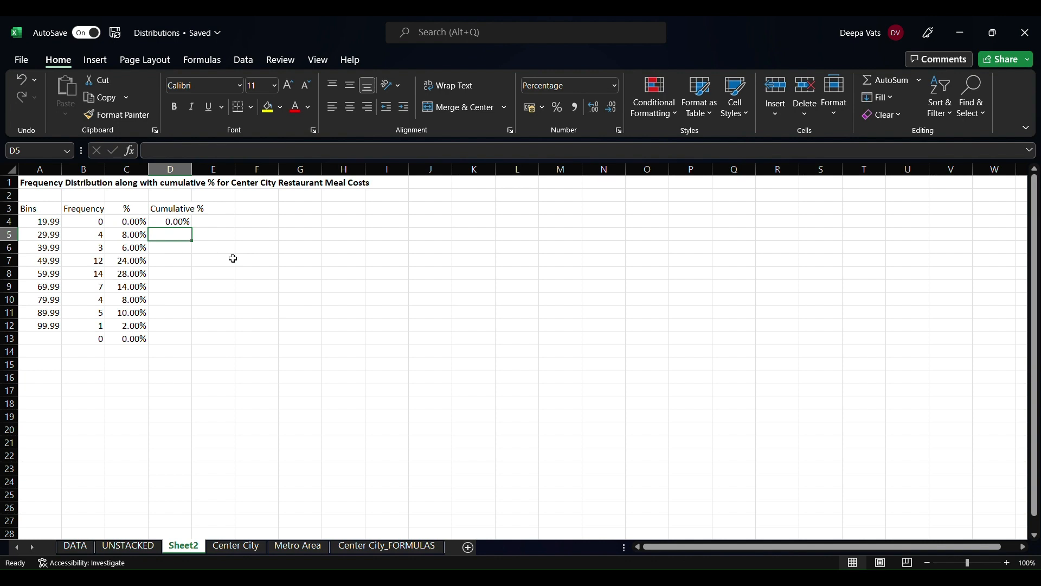
pyautogui.write('=C')
pyautogui.press('Left')
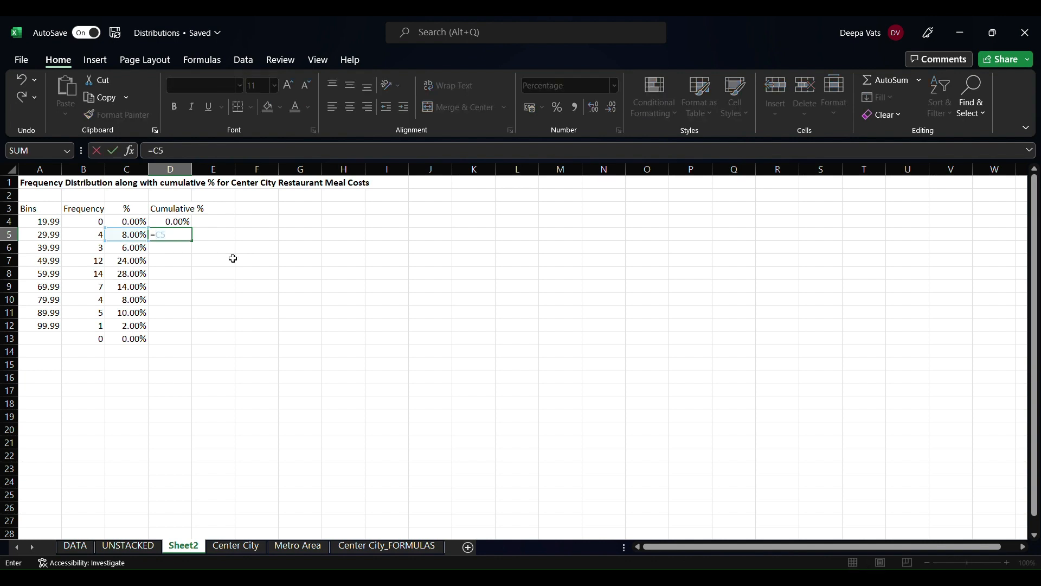
pyautogui.write('+d4')
pyautogui.press('Return')
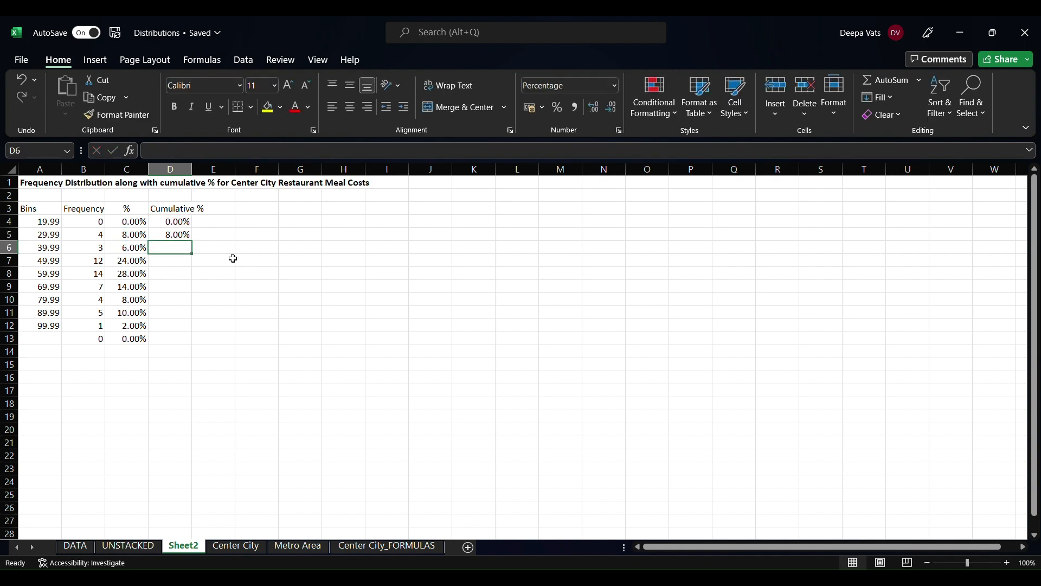
# Step: Fill the running-total formula in D5 down through D13
pyautogui.click(185, 237)
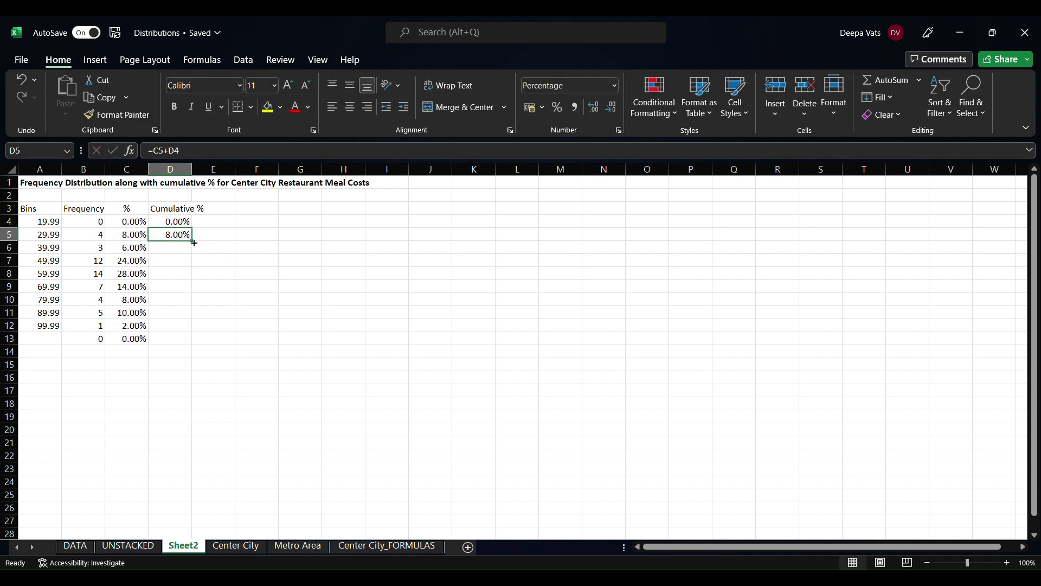
pyautogui.moveTo(192, 240); pyautogui.dragTo(194, 343)
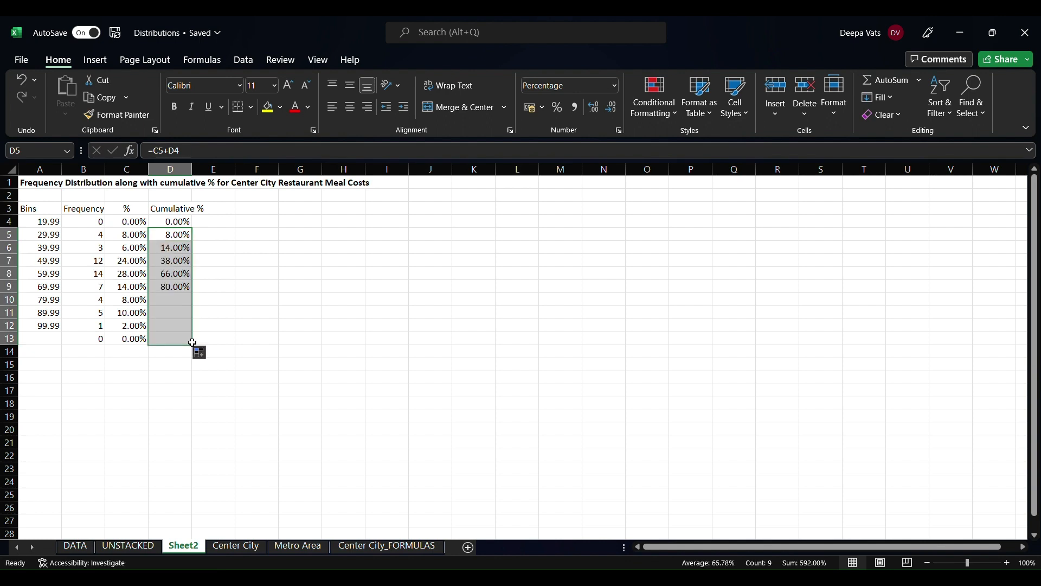
pyautogui.click(235, 314)
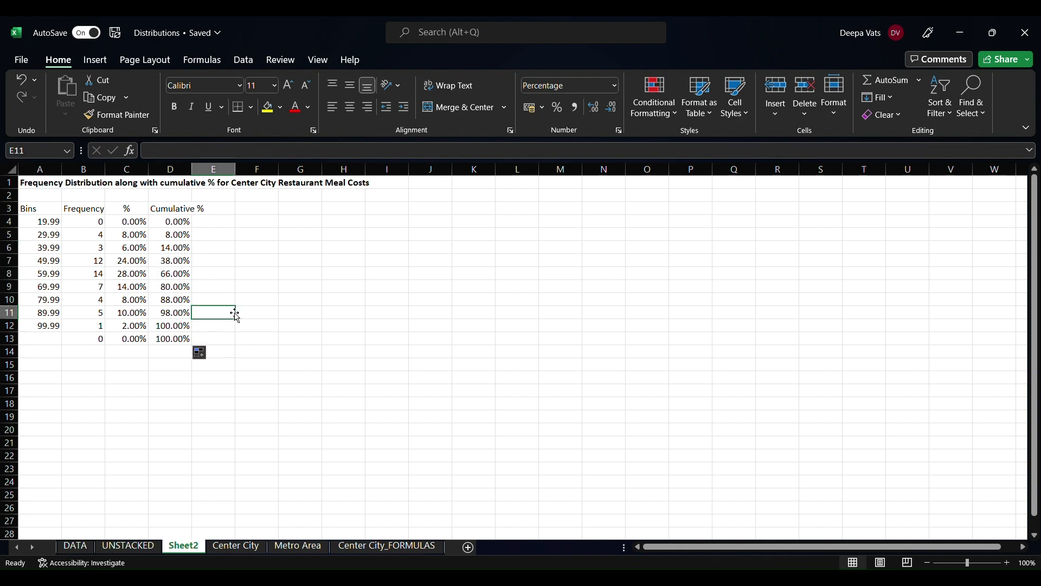
pyautogui.click(182, 354)
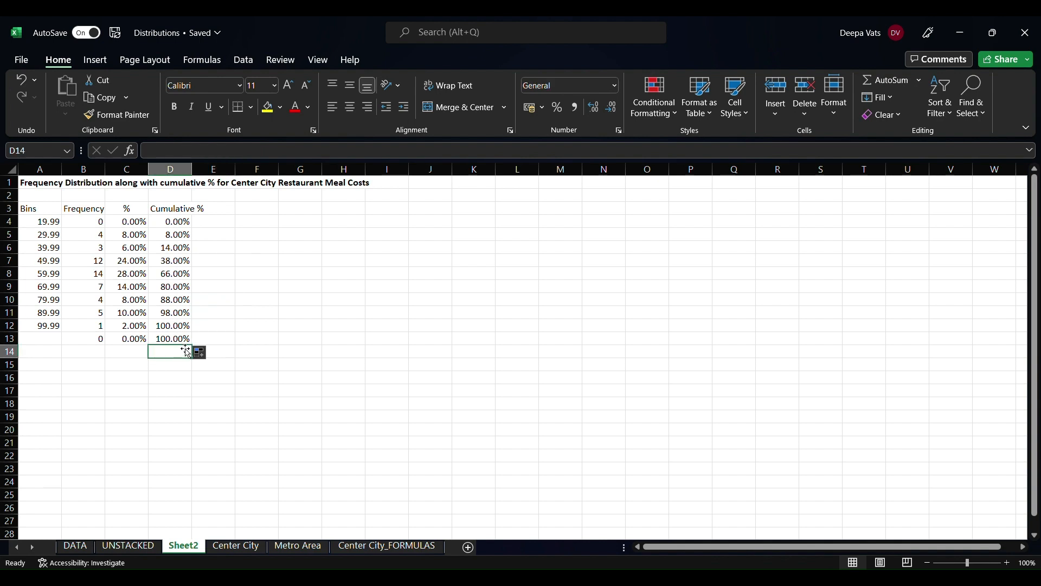
pyautogui.click(126, 406)
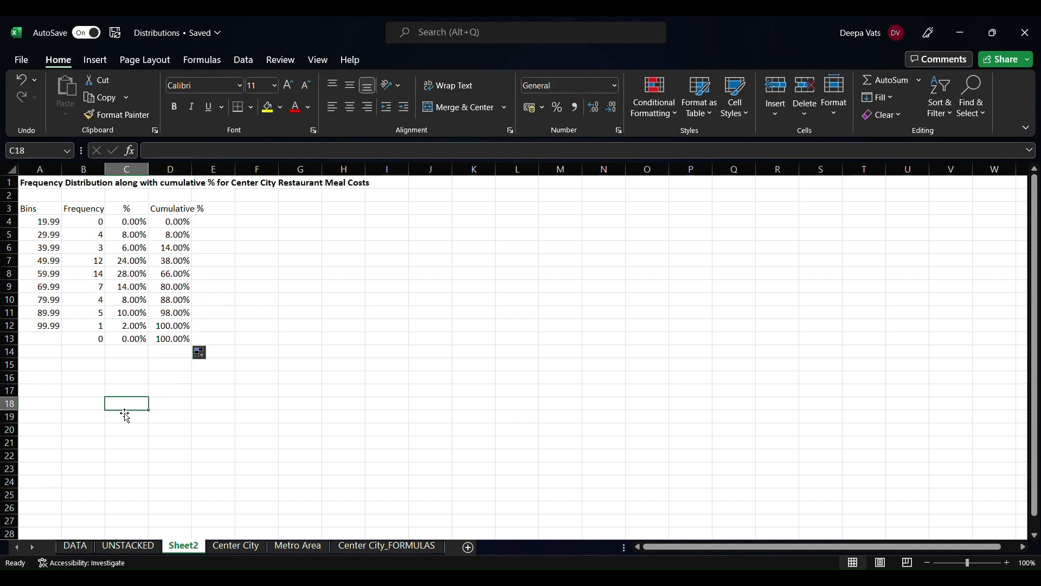
# Step: Replace the % header in C3 with Relative Frequency
pyautogui.click(143, 213)
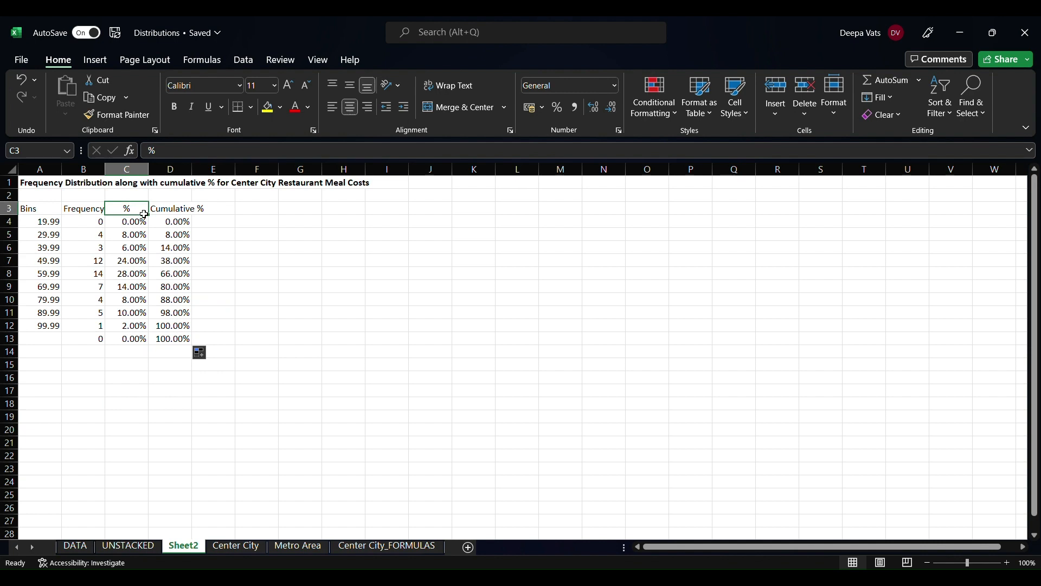
pyautogui.press('BackSpace')
pyautogui.write('Relat')
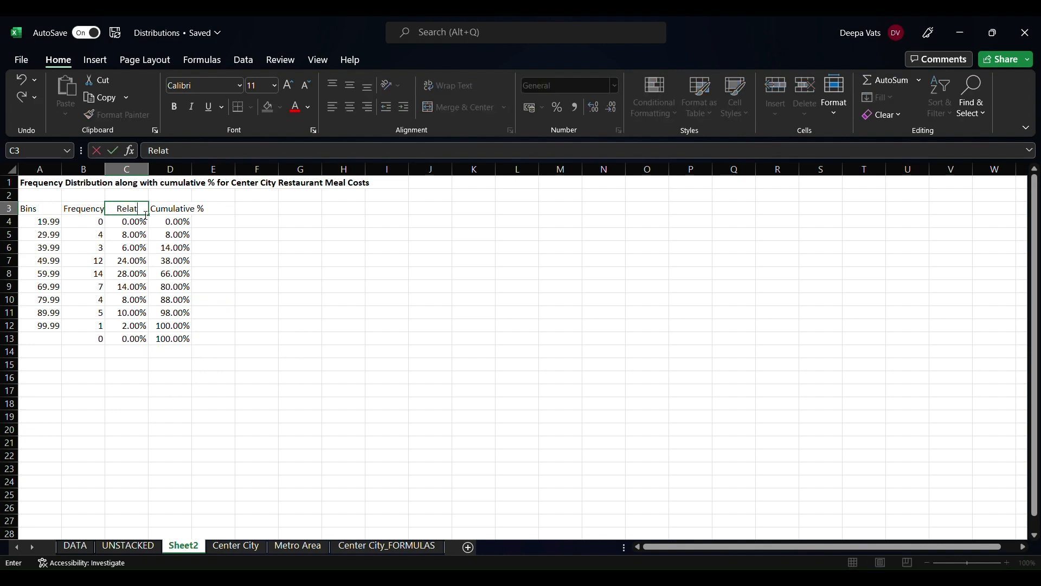
pyautogui.write('ive Fre')
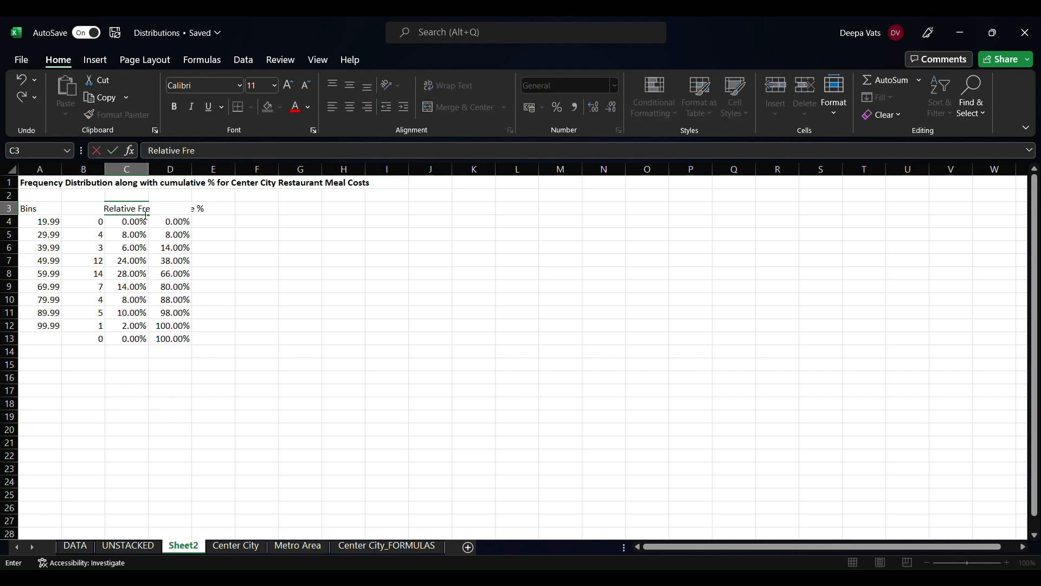
pyautogui.write('quency')
pyautogui.click(307, 279)
# Step: Format C4:C13 as Number with 2 decimal places and widen column C to fit its header
pyautogui.moveTo(131, 226); pyautogui.dragTo(134, 339)
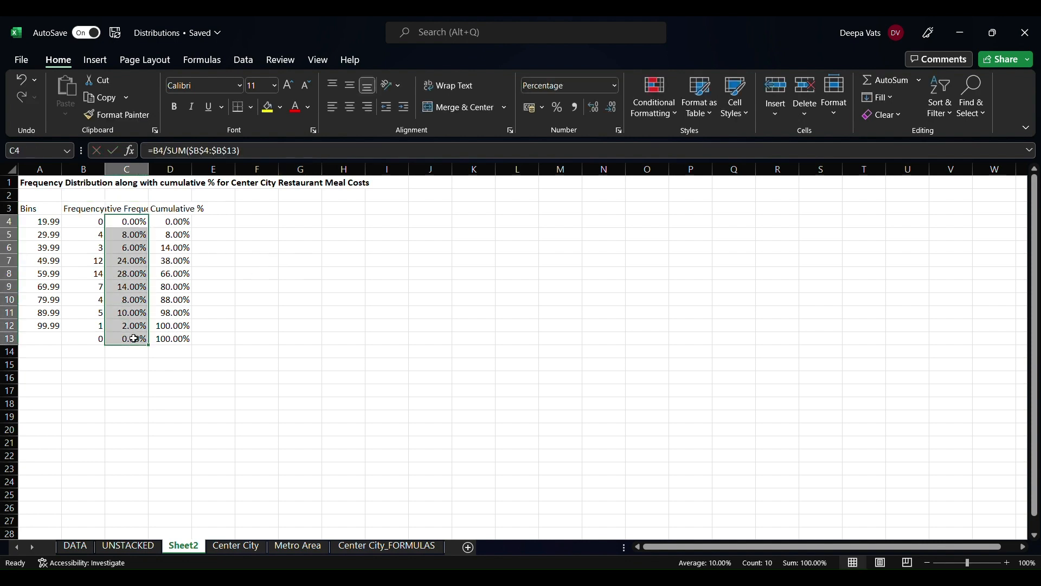
pyautogui.rightClick(134, 338)
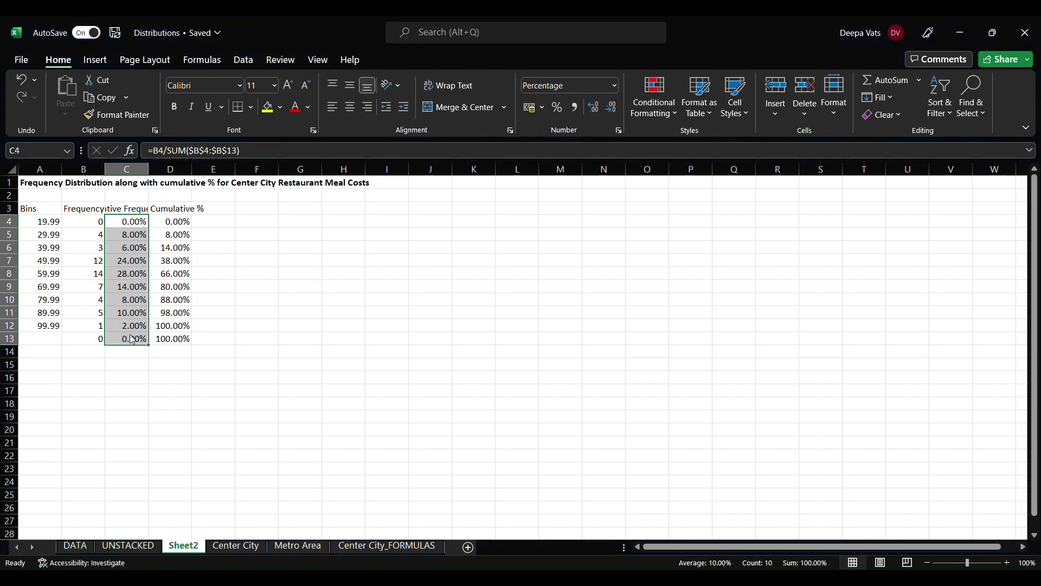
pyautogui.click(164, 474)
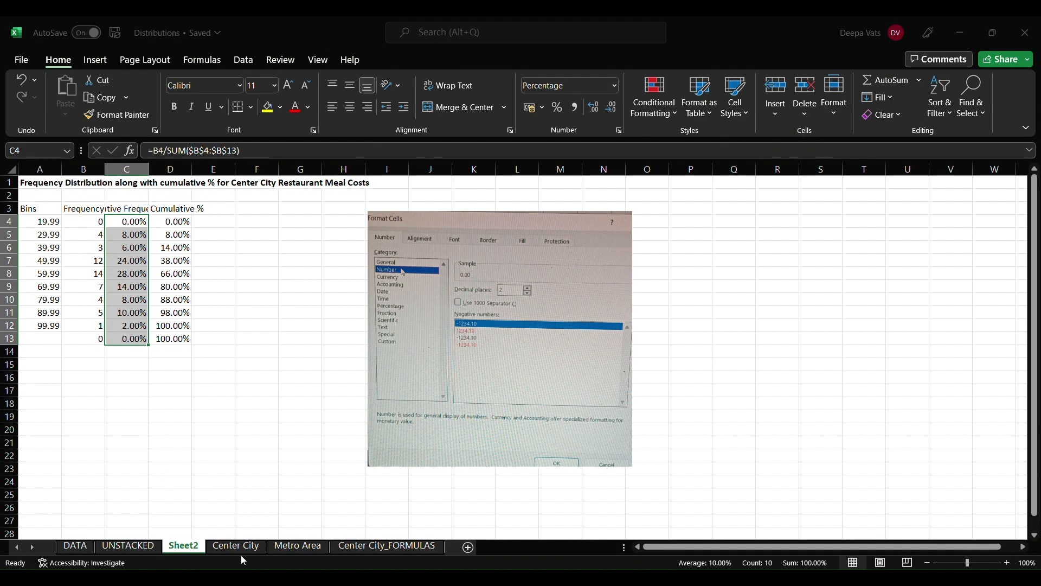
pyautogui.press('Return')
pyautogui.click(318, 493)
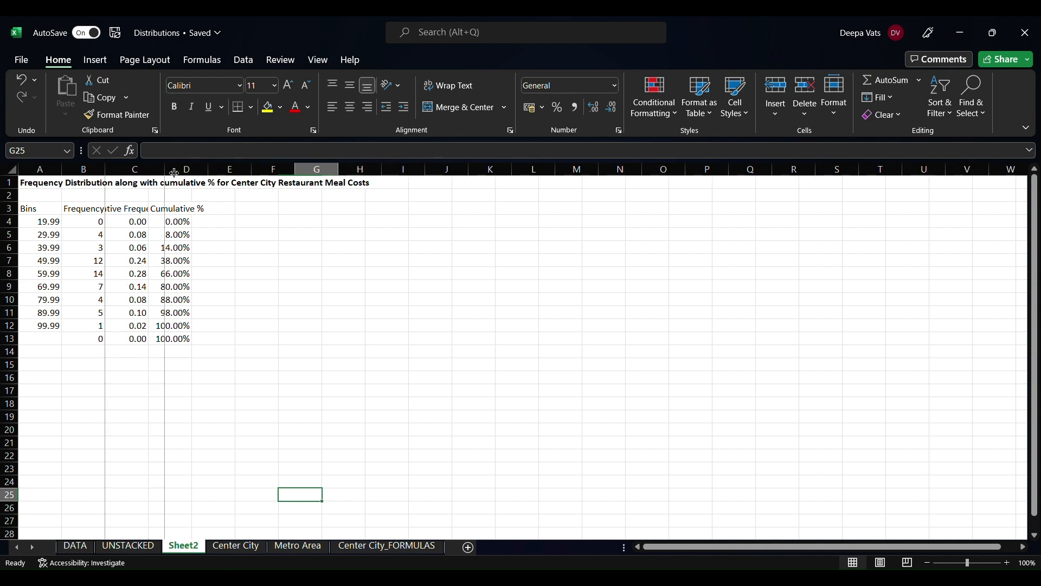
pyautogui.doubleClick(155, 171)
pyautogui.click(347, 354)
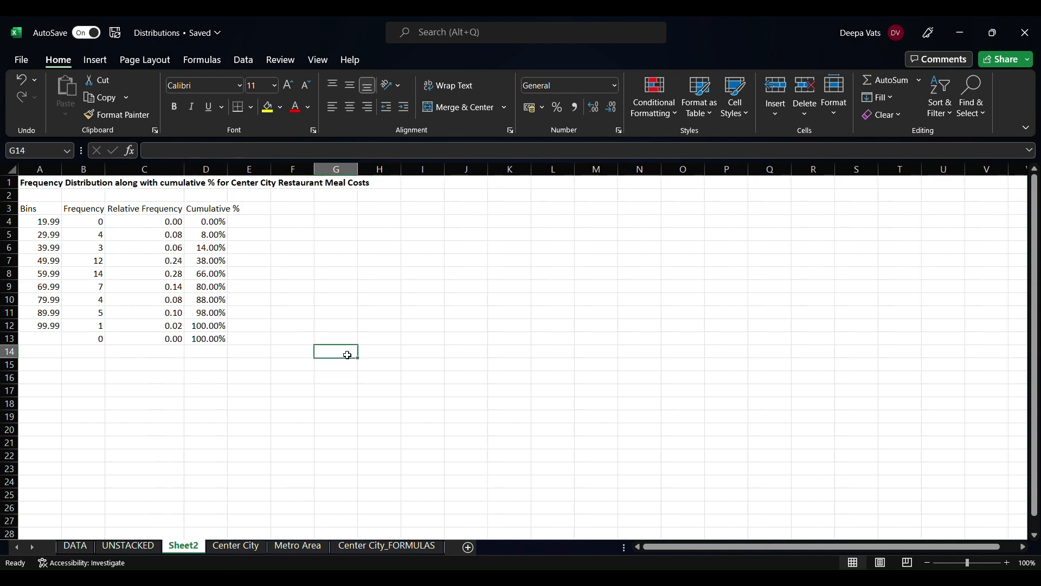